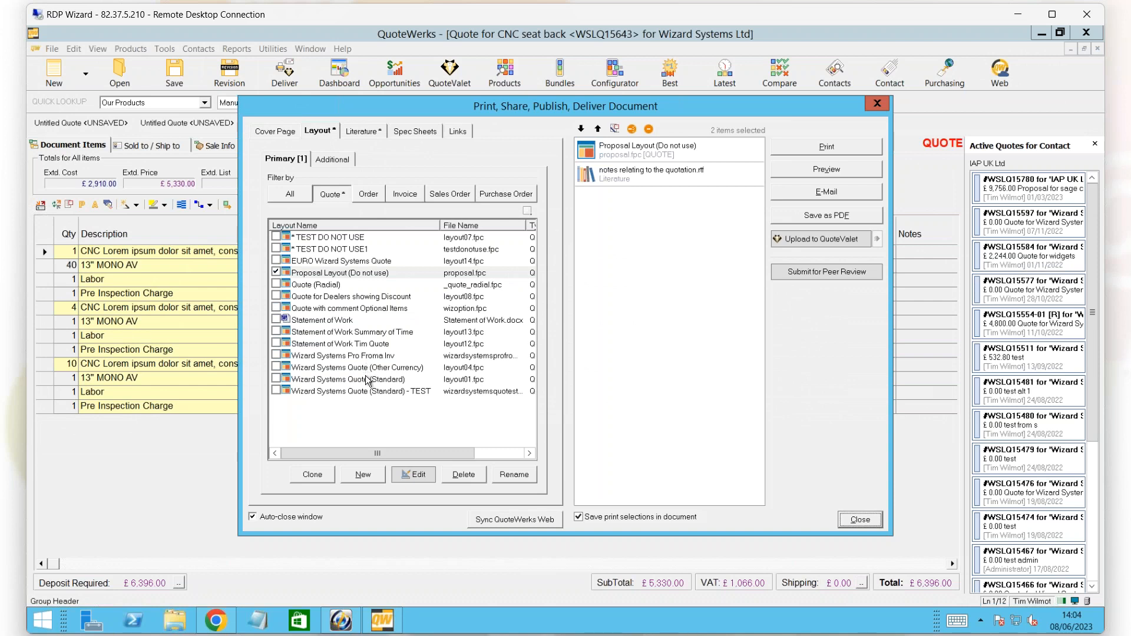
Step: Open the Wizard Systems Quote (Standard) layout for editing and move the QUOTATION heading slightly to the right
click(368, 381)
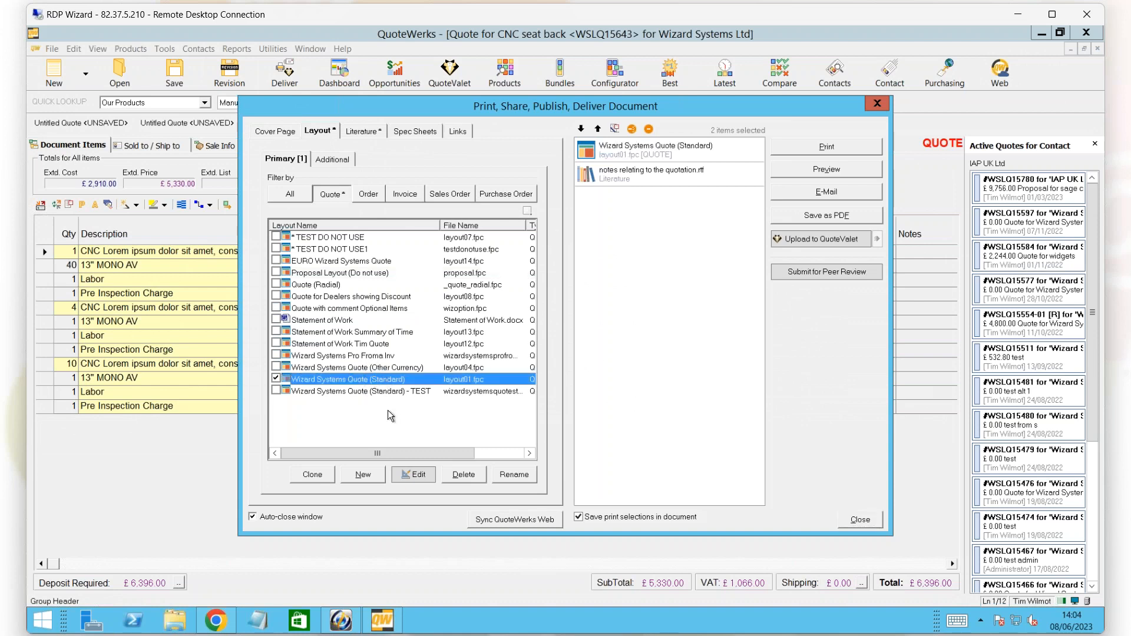
click(403, 474)
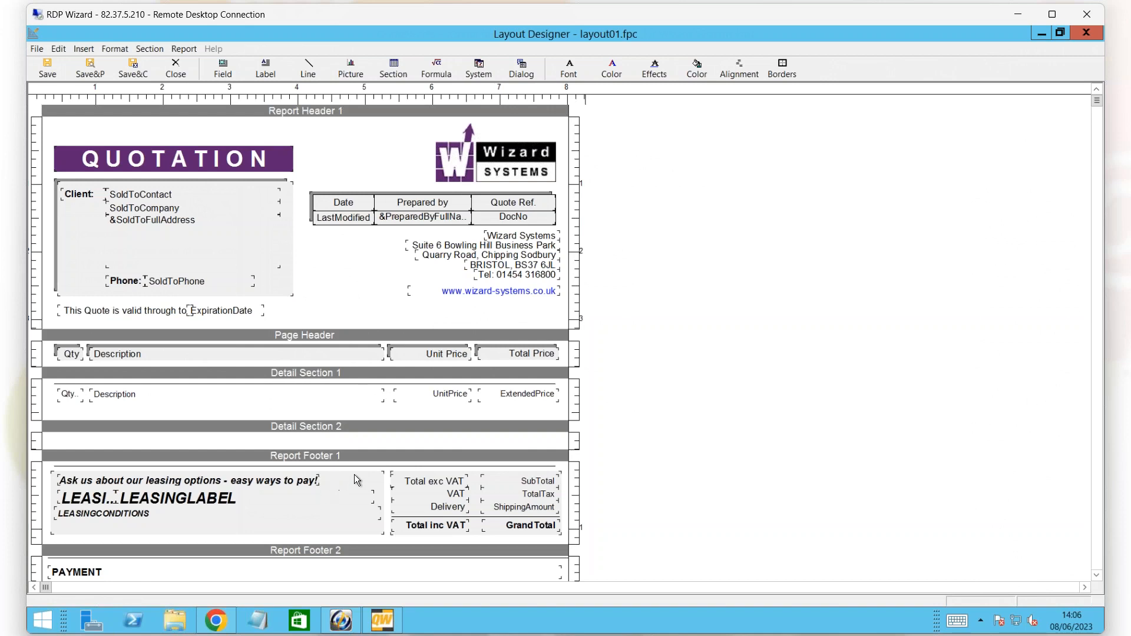
scroll(356, 480, down, 1)
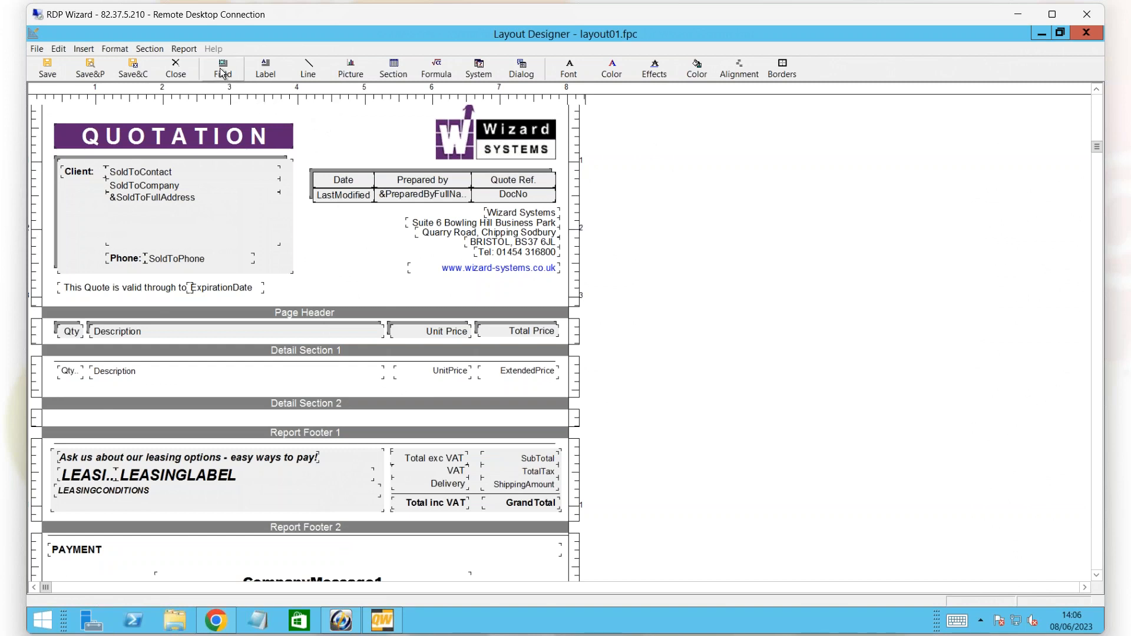
drag(238, 137, 282, 140)
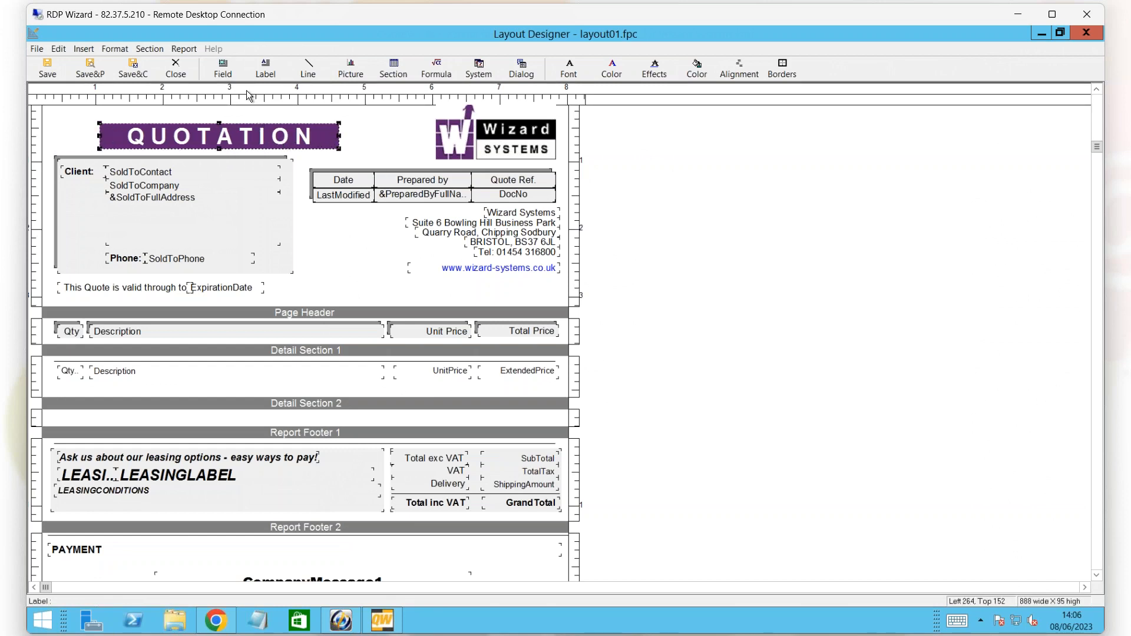
Step: View the tables and fields available for insertion as a data field, leaving the layout without a new field
click(230, 72)
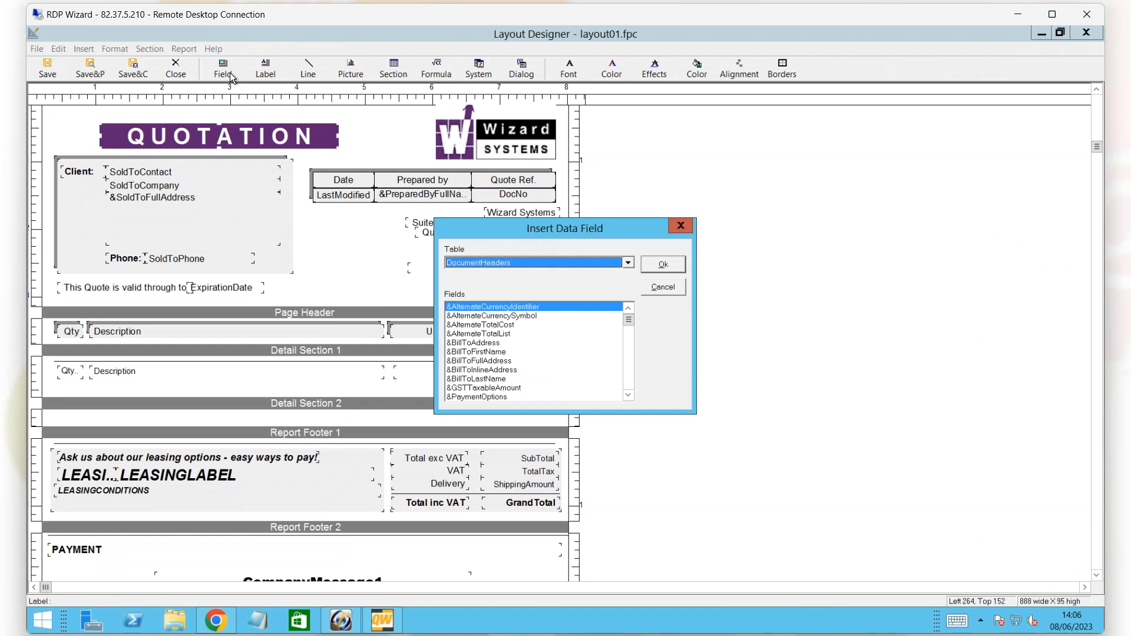
click(528, 262)
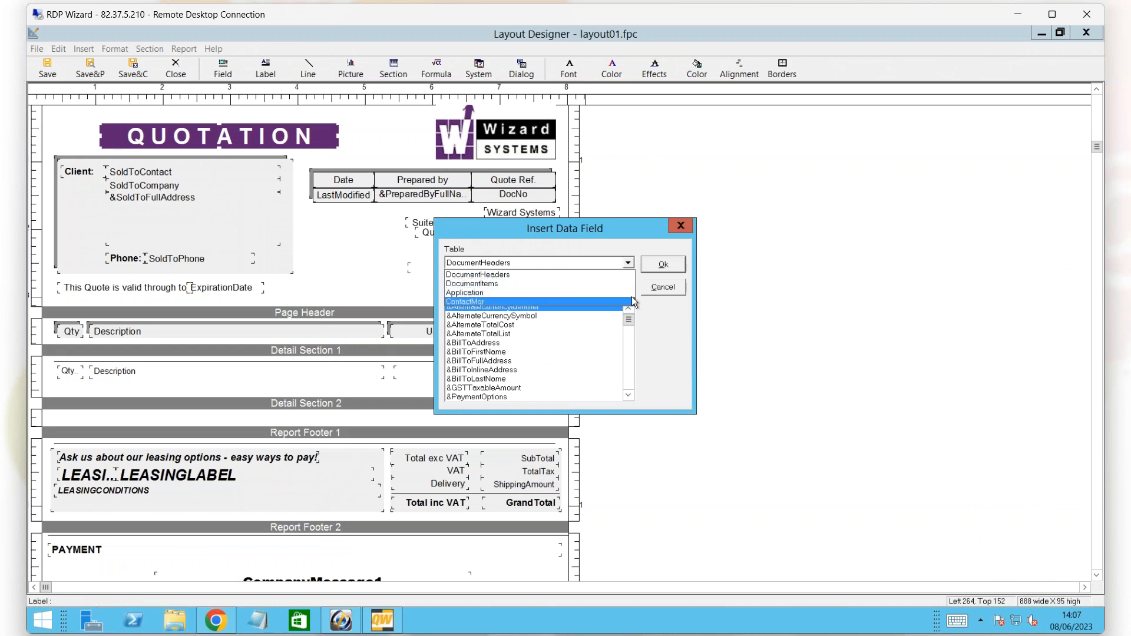
click(650, 287)
click(650, 288)
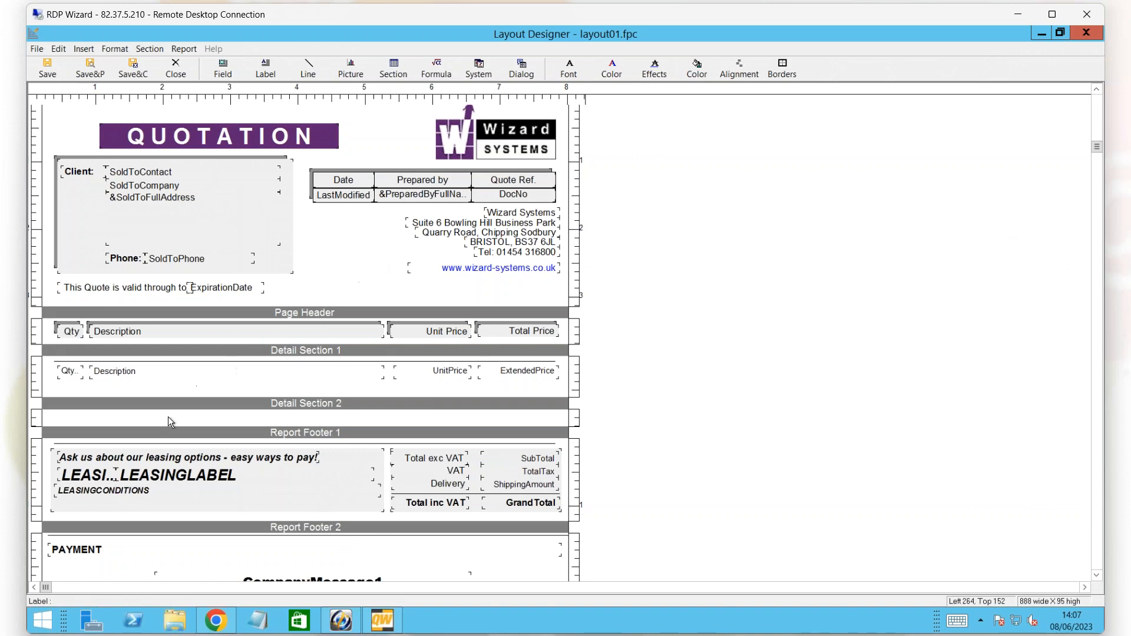
Step: Examine the formula behind the LEASINGCONDITIONS field in Report Footer 1 and leave it without changes
click(140, 493)
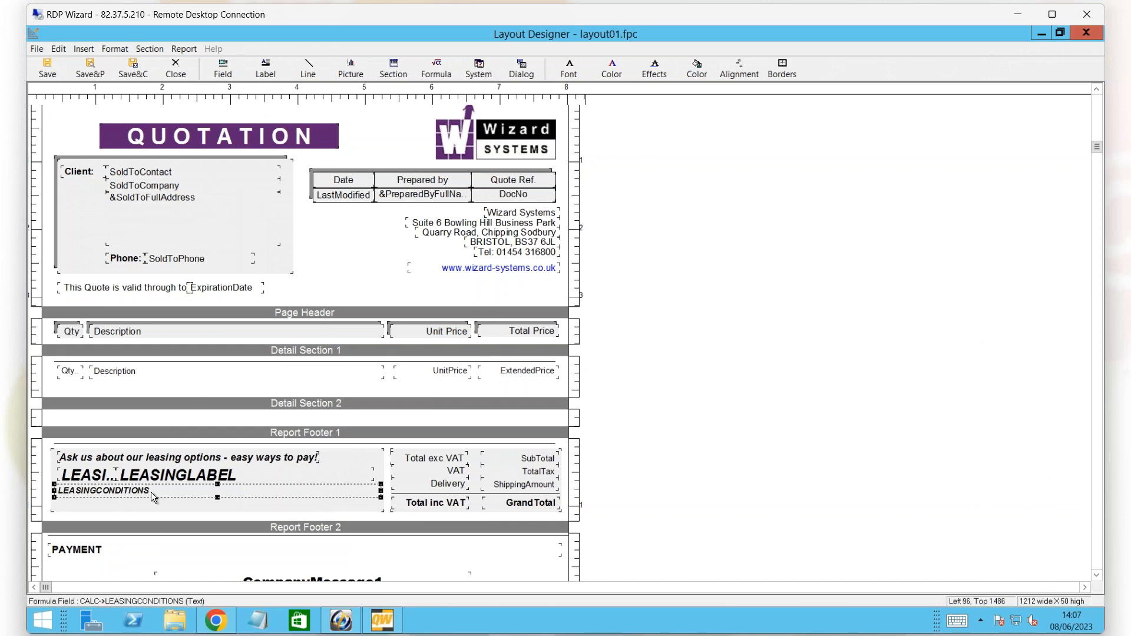
right_click(187, 491)
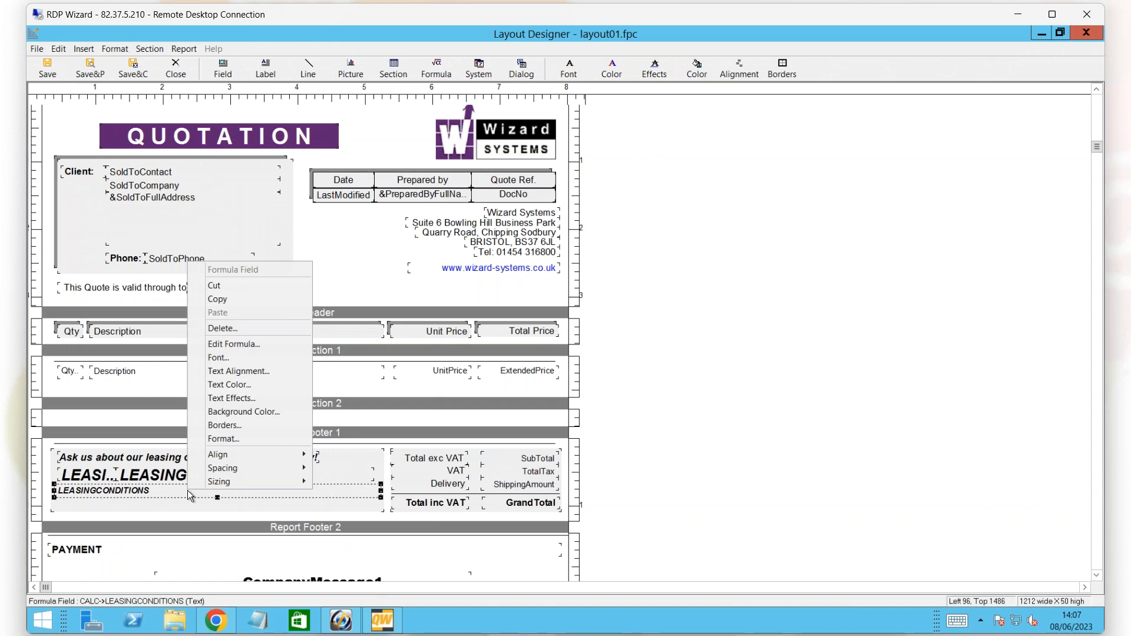
click(241, 344)
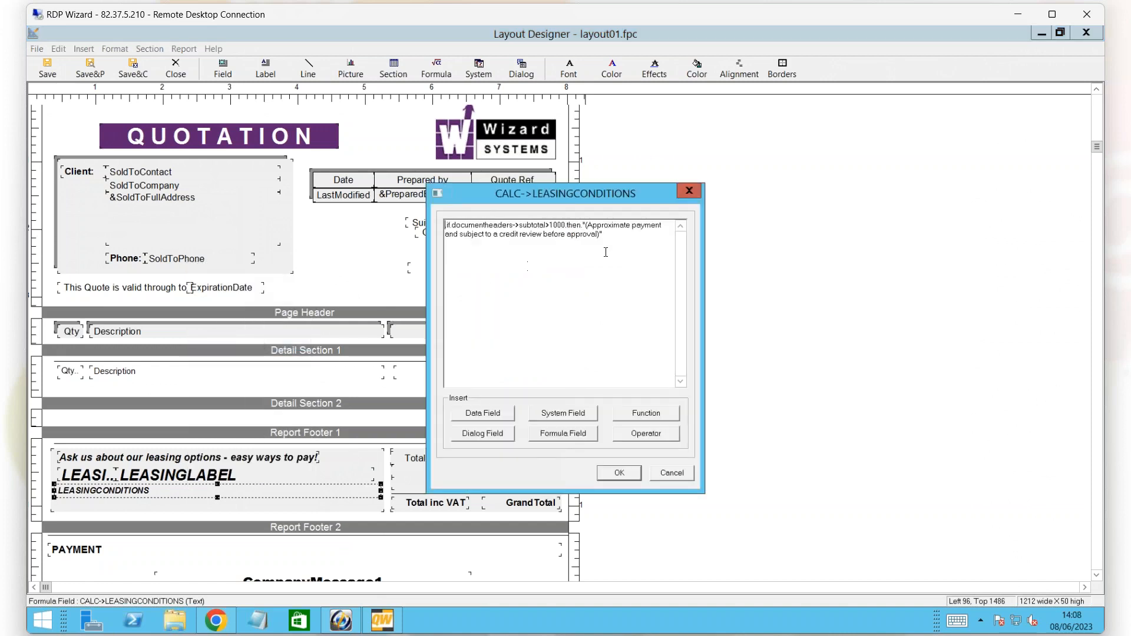
drag(605, 235, 566, 227)
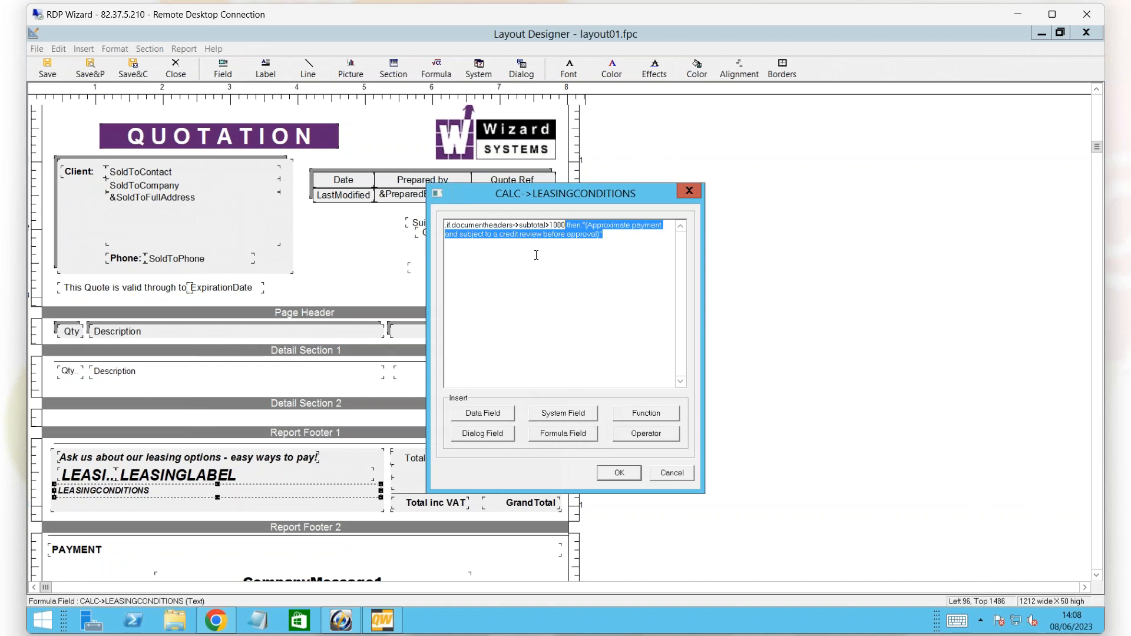
click(689, 476)
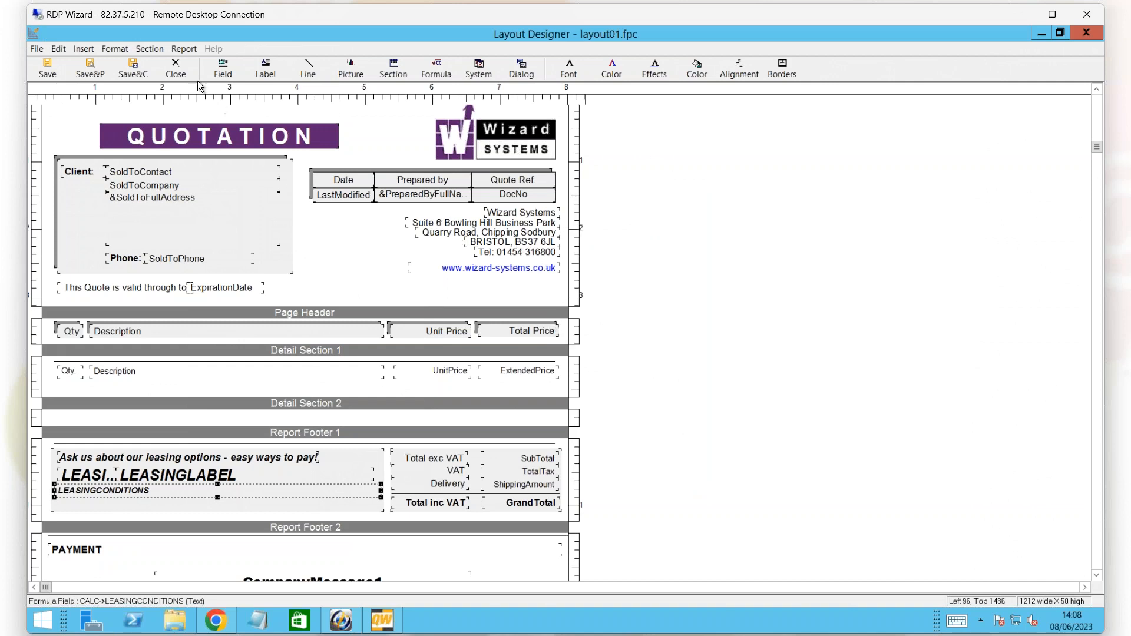
Step: Close the layout without saving and view the default-setting option for Wizard Systems Quote (Standard)
click(182, 69)
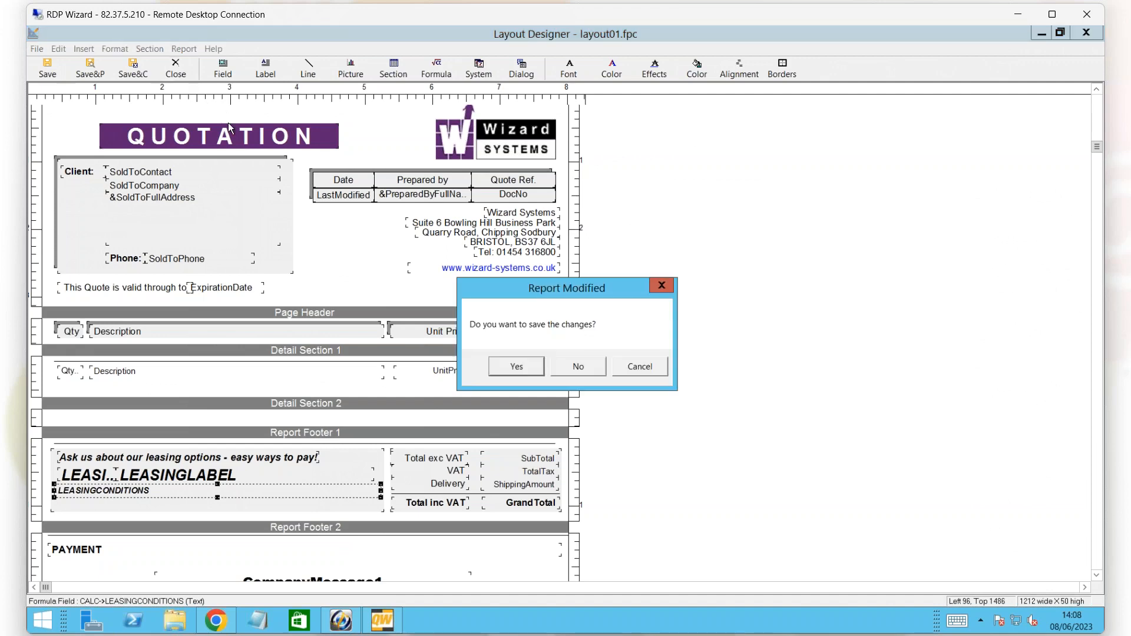
click(577, 366)
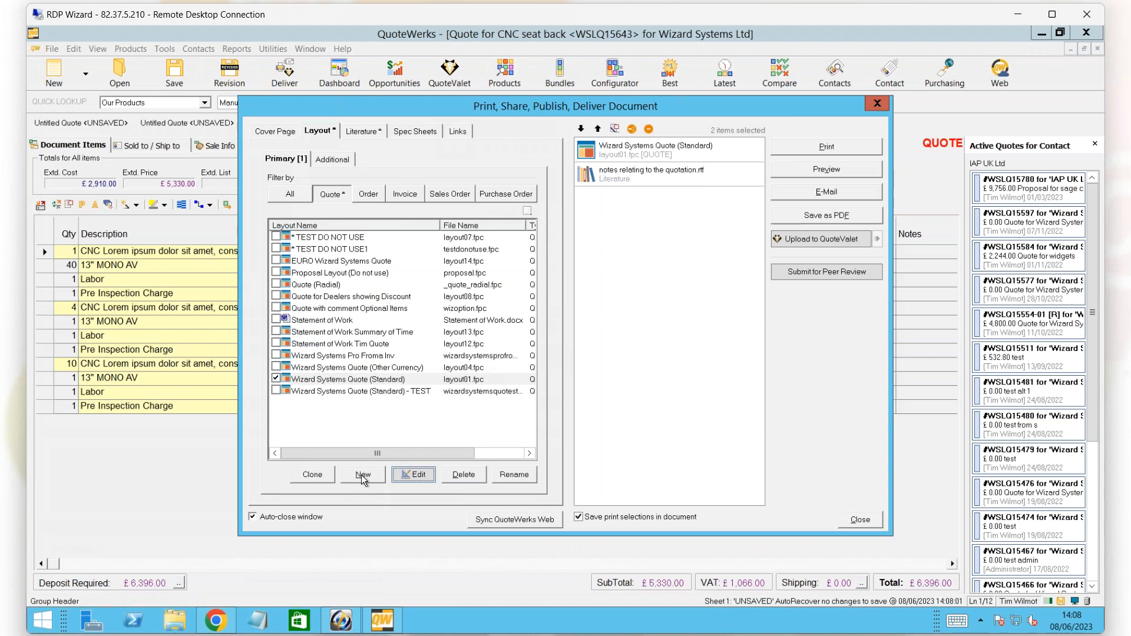
right_click(377, 384)
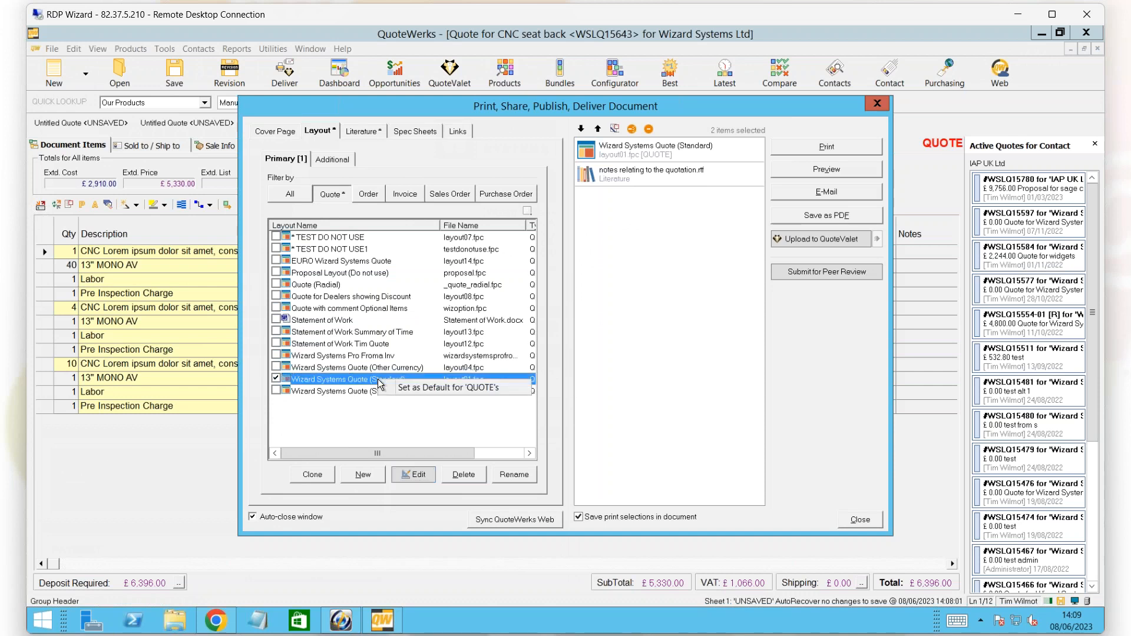
click(346, 427)
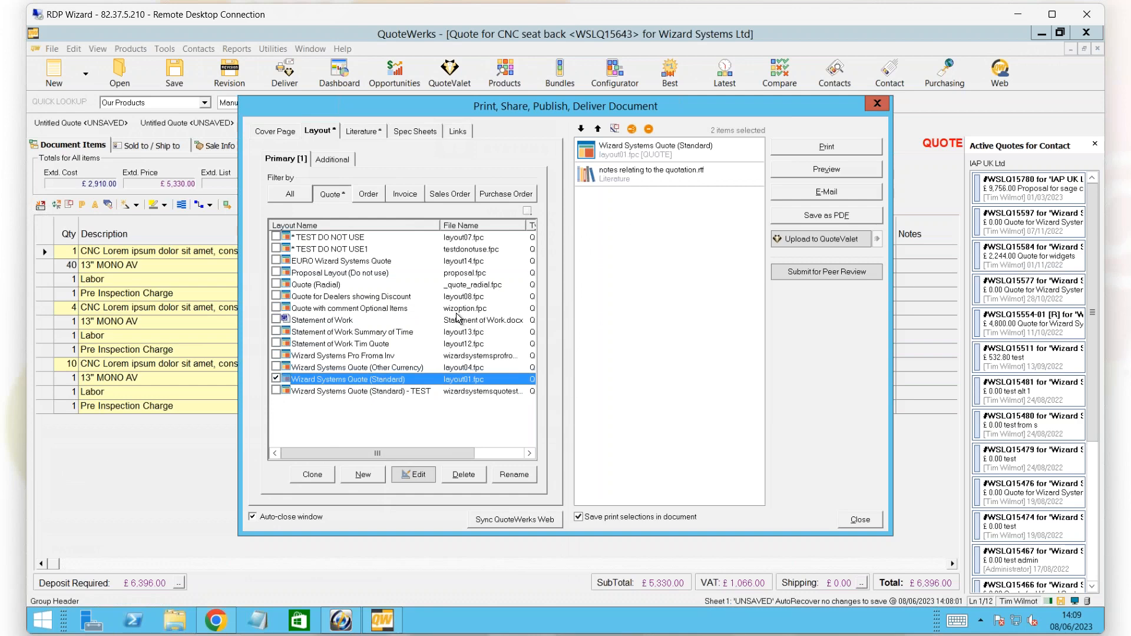
Step: Switch to Chrome and look through the downloadable quote and proposal layouts on the QuoteWerks Sample Layouts page
key(alt+Tab)
key(alt+Tab)
key(alt+Tab)
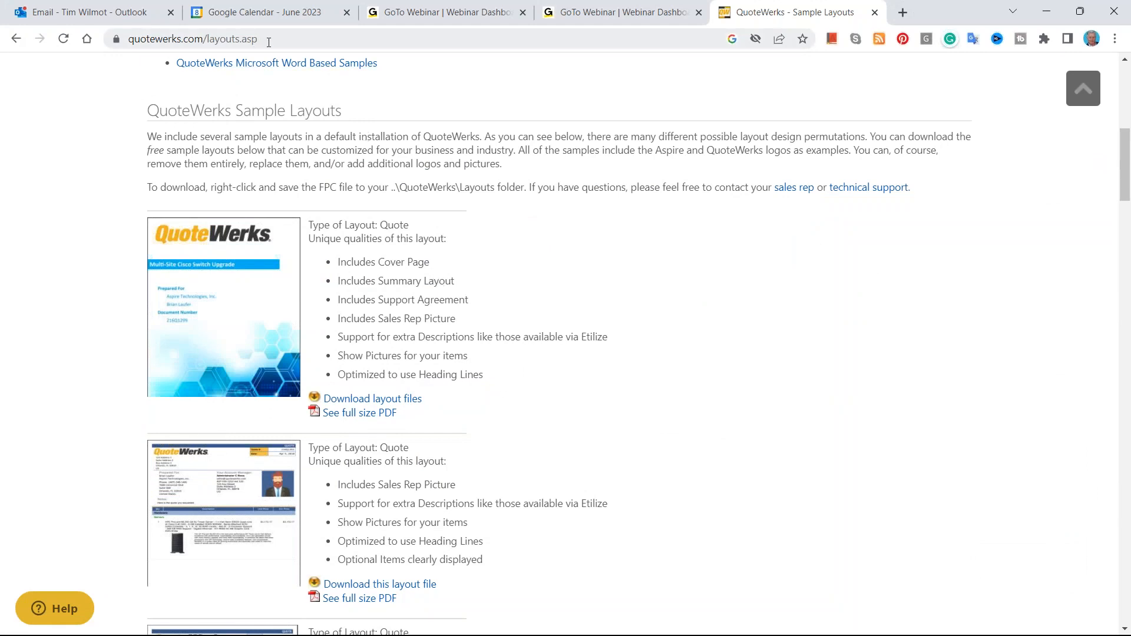
scroll(453, 275, down, 3)
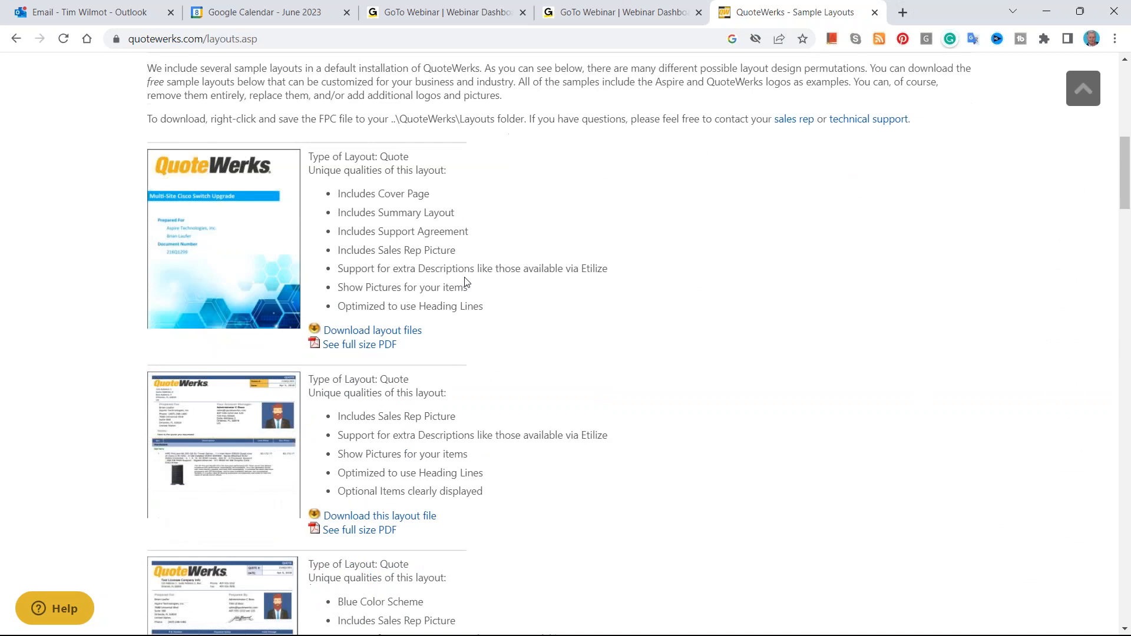
scroll(465, 281, down, 2)
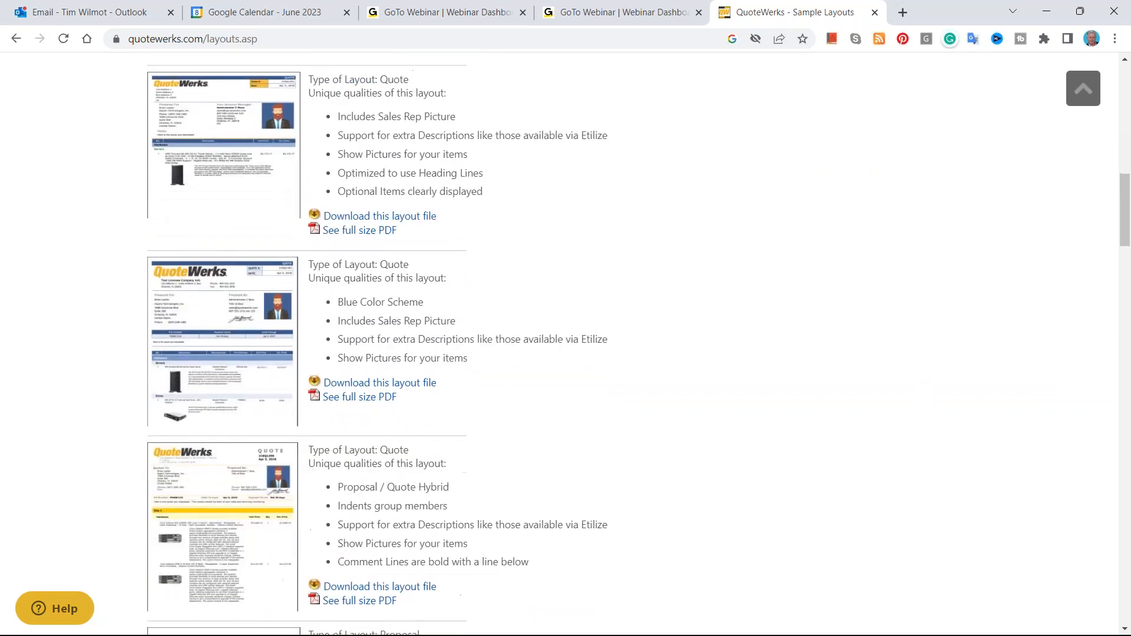
scroll(396, 189, down, 1)
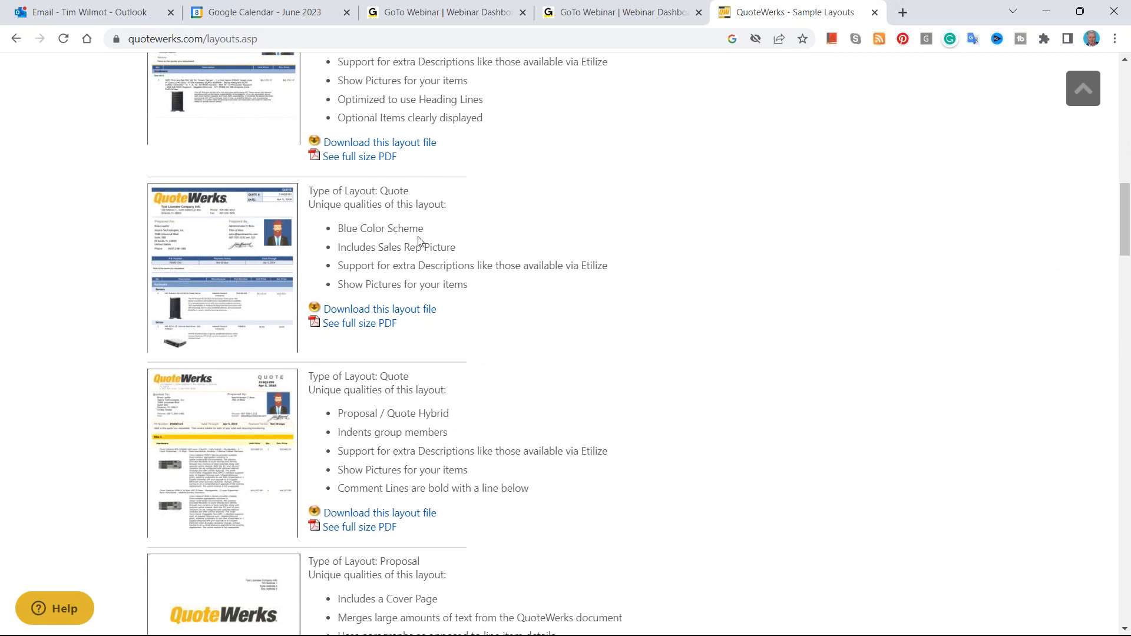
scroll(418, 240, down, 1)
scroll(418, 236, down, 5)
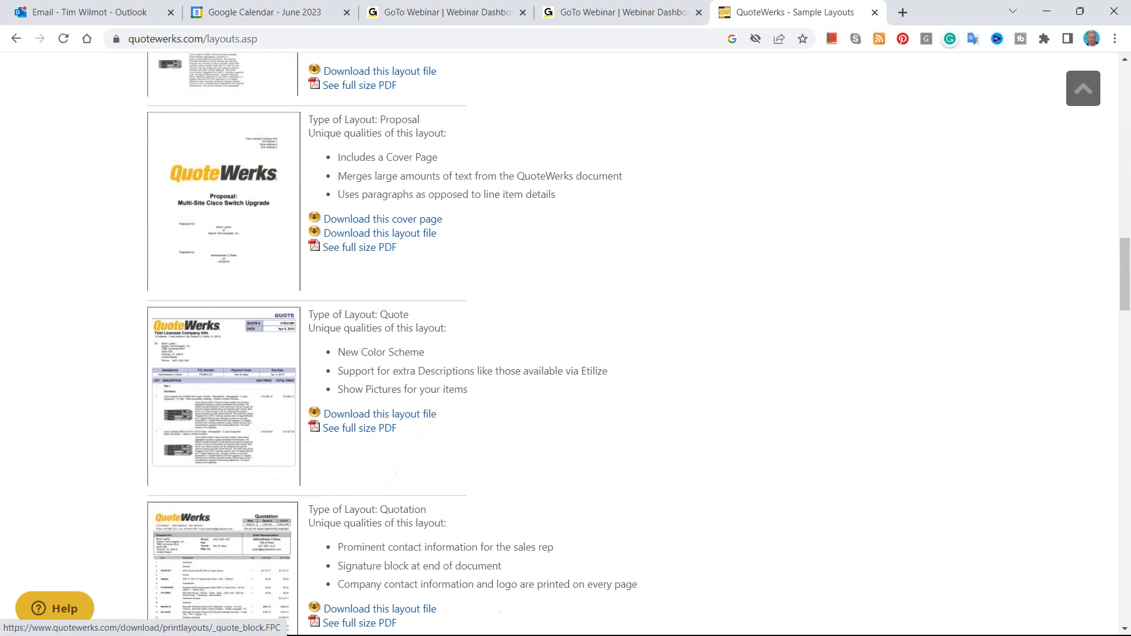
scroll(418, 236, down, 3)
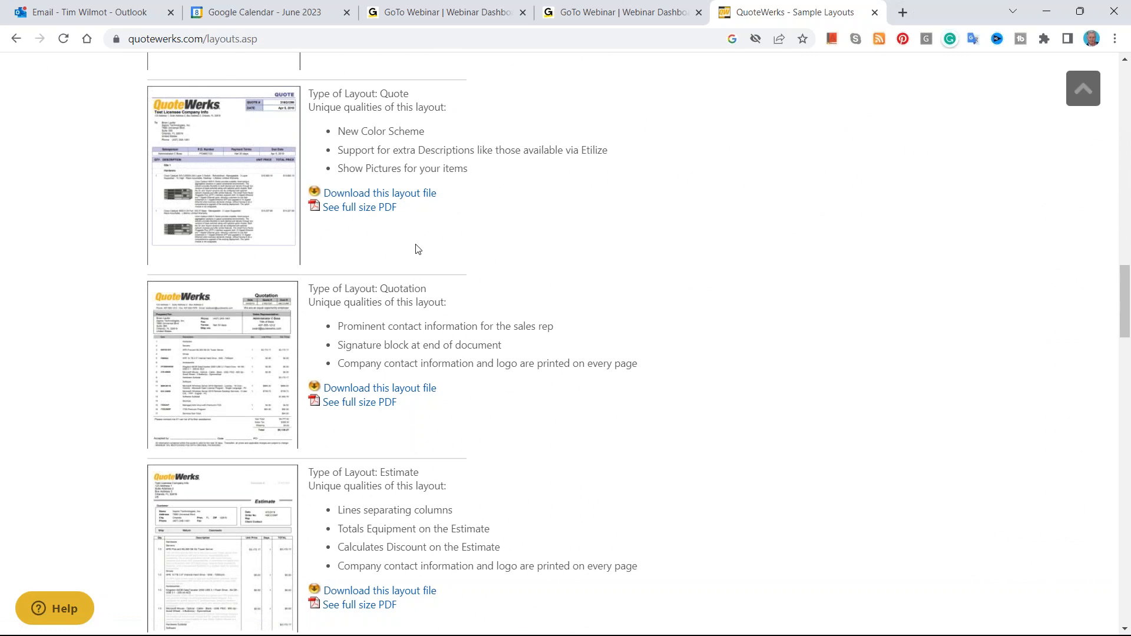
Step: Return to QuoteWerks, open the Statement of Work layout in Word and review its merge fields and contents page
key(alt+Tab)
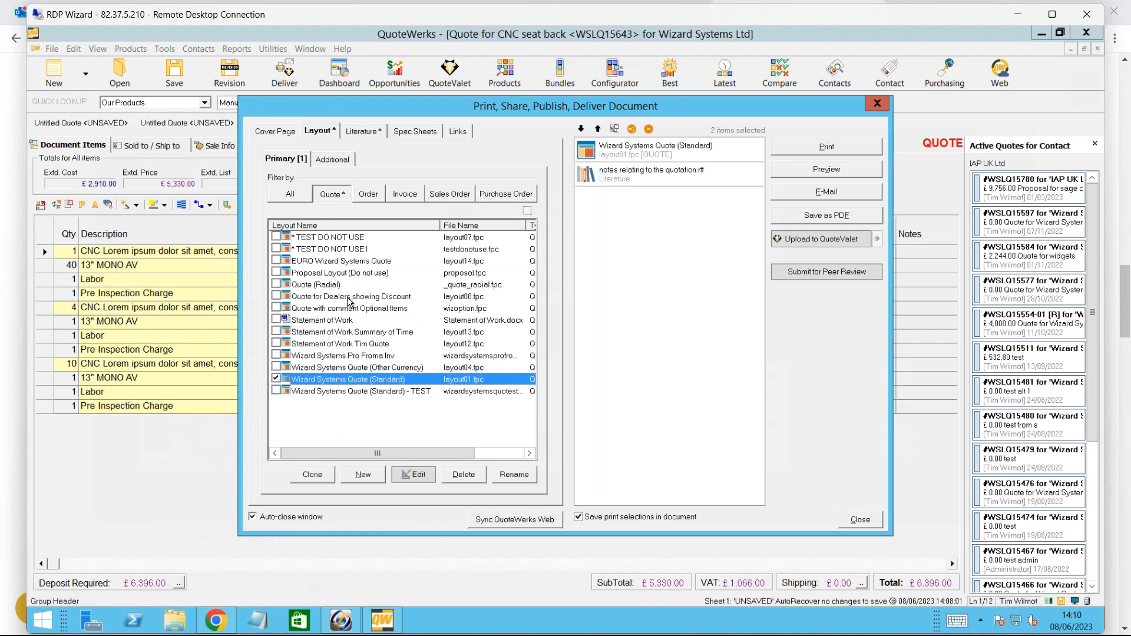
click(324, 320)
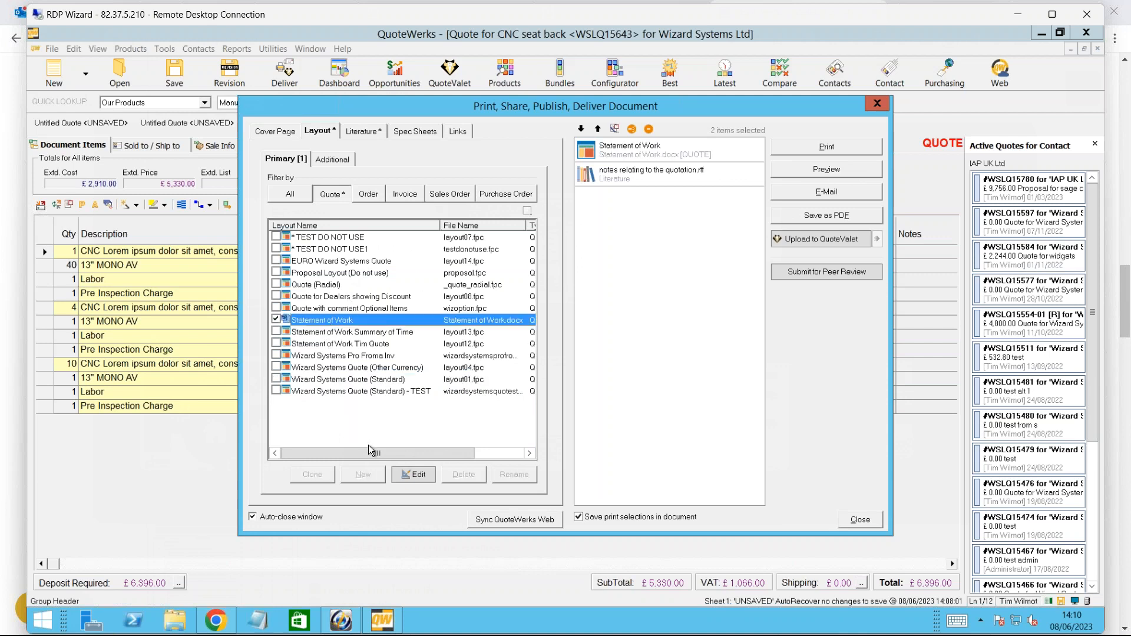
click(399, 474)
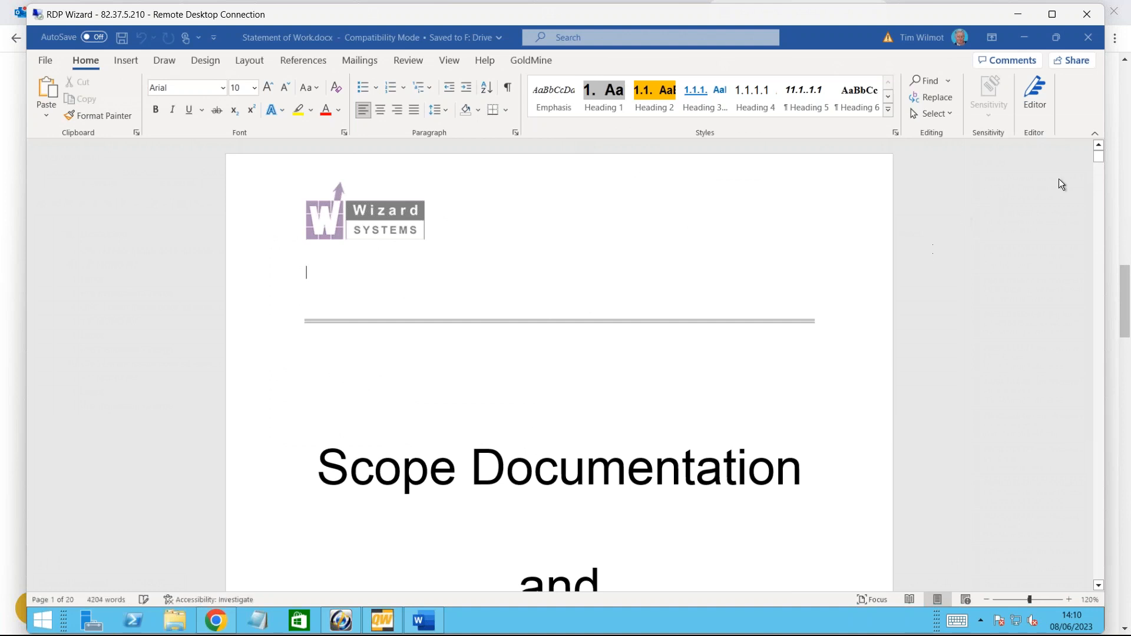
drag(1097, 158, 1097, 172)
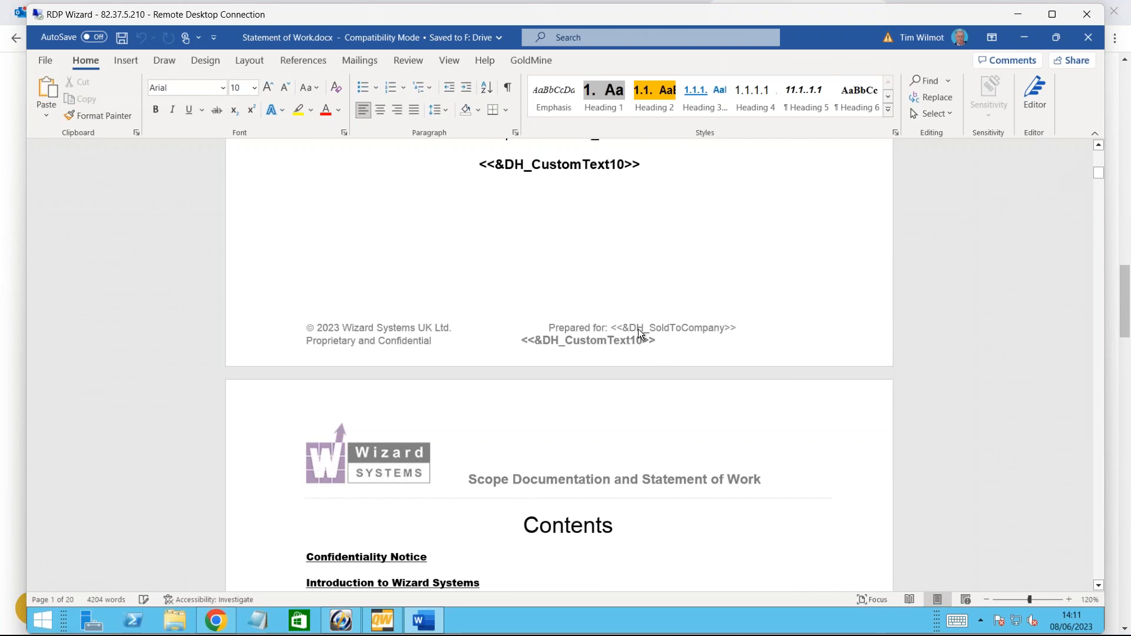
scroll(638, 330, down, 8)
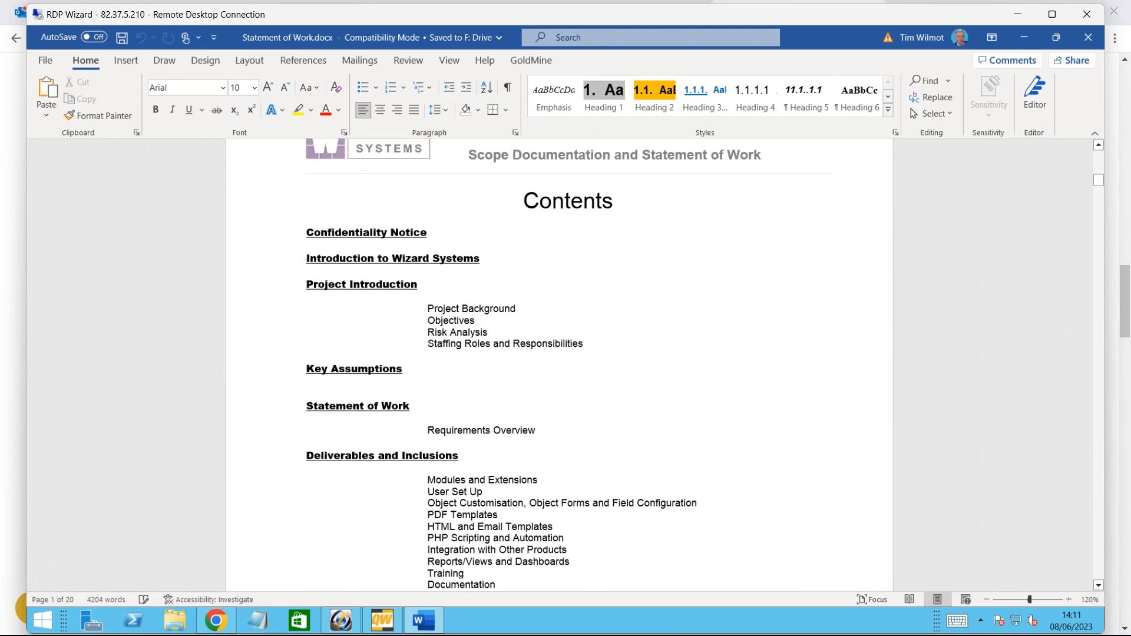
scroll(638, 330, down, 3)
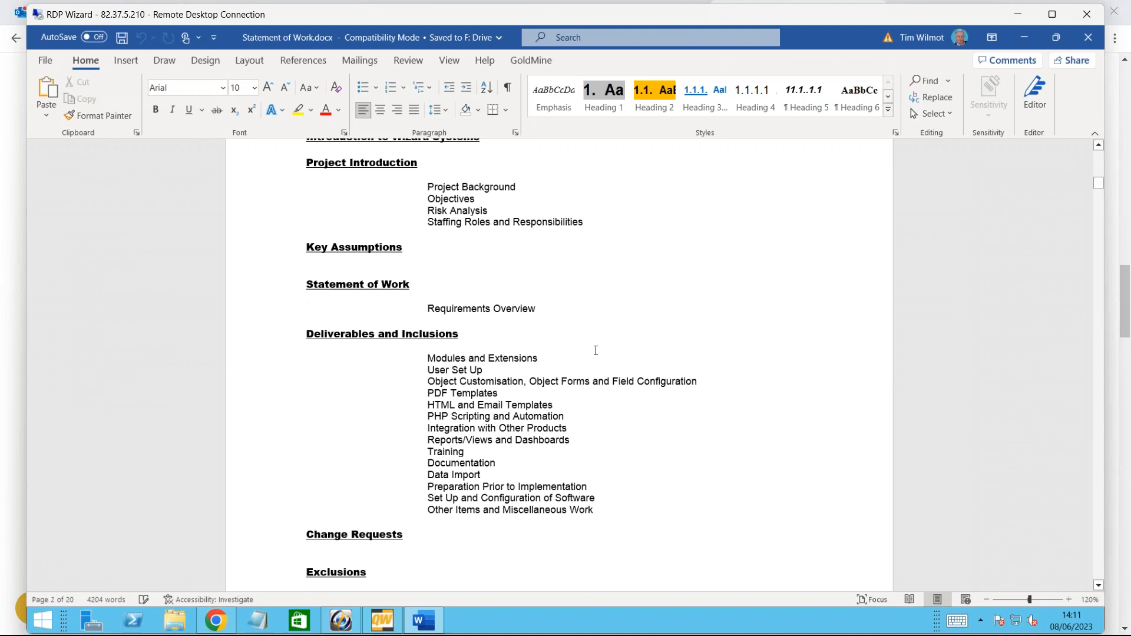
Step: Switch back to QuoteWerks, select the Wizard Systems Quote (Standard) layout and show its option to become the default for quotes
click(382, 620)
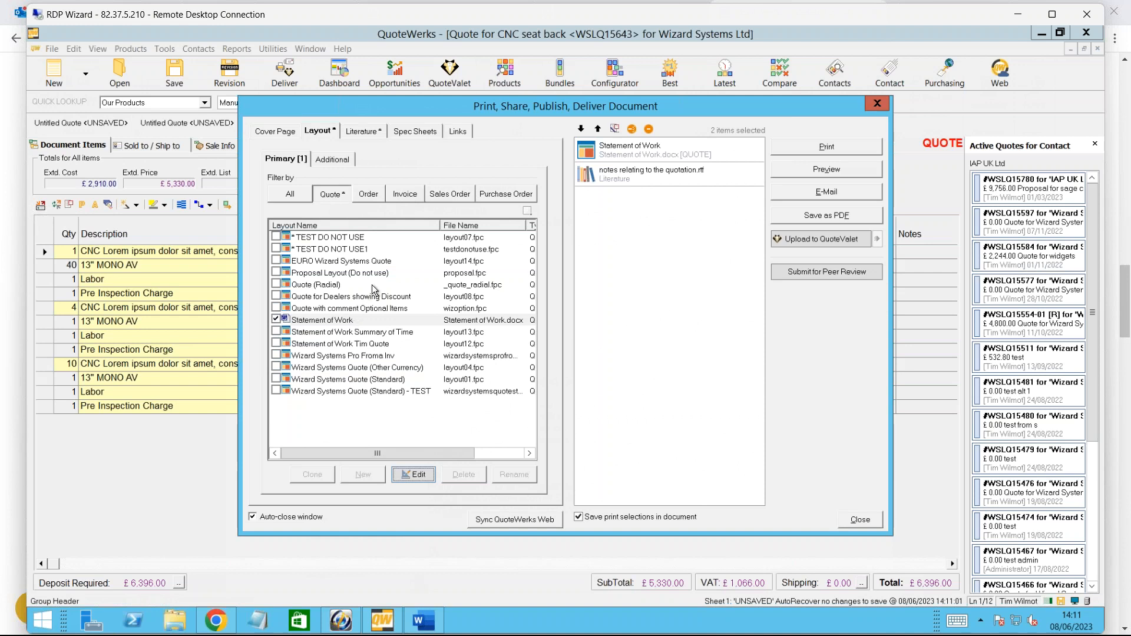
click(354, 379)
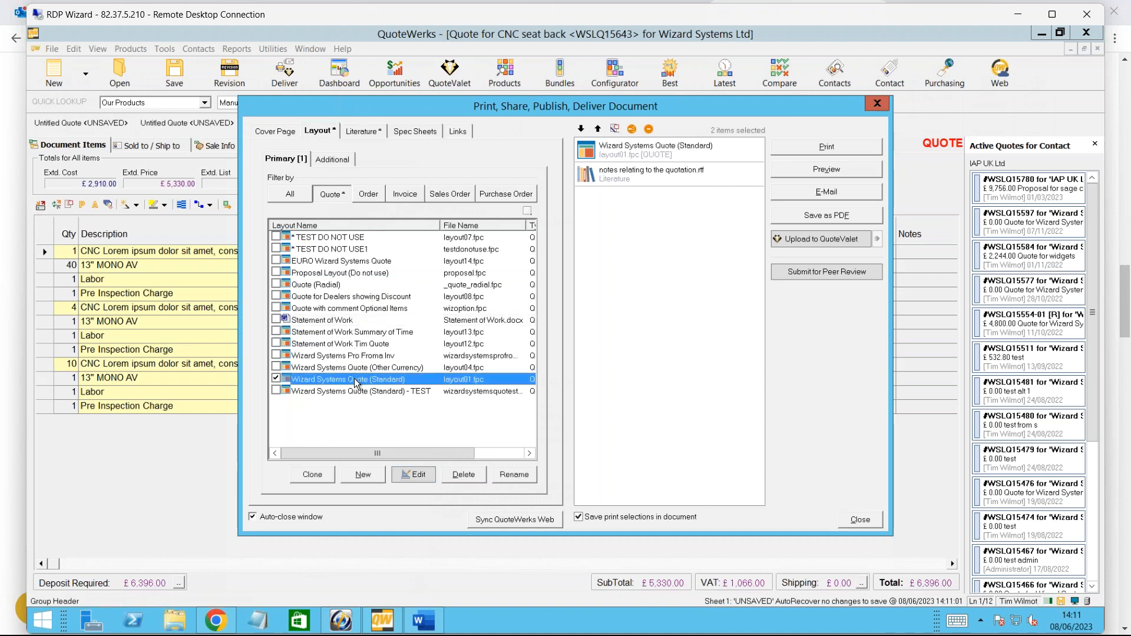
right_click(355, 379)
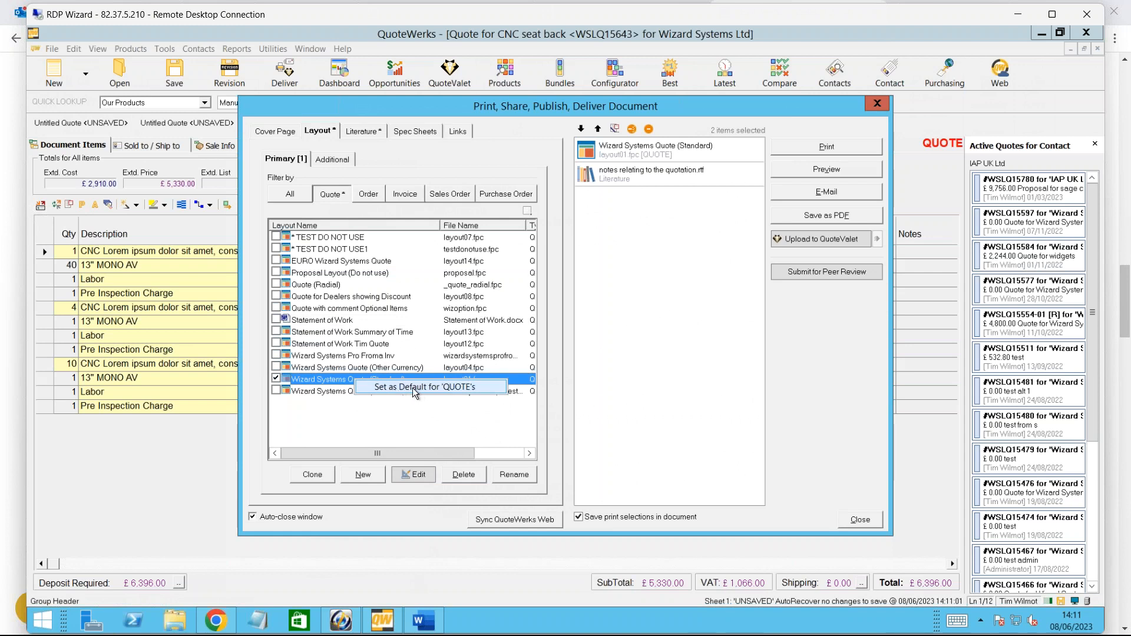
Step: Preview the quote with the Quote (Radial) layout and return to the quote's document items
click(340, 286)
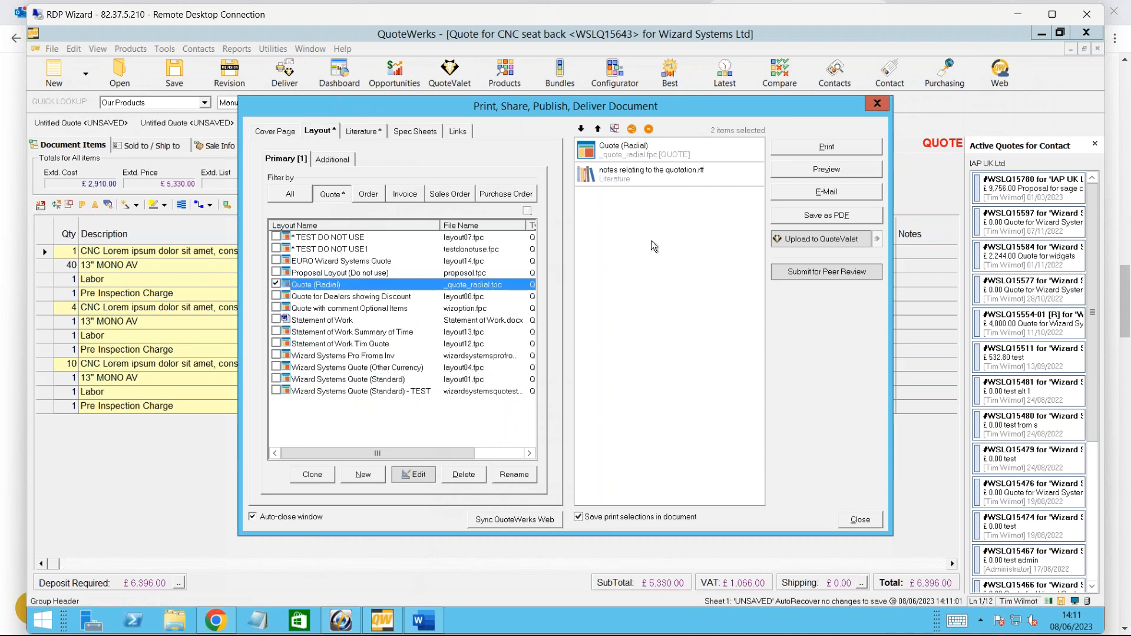
click(804, 169)
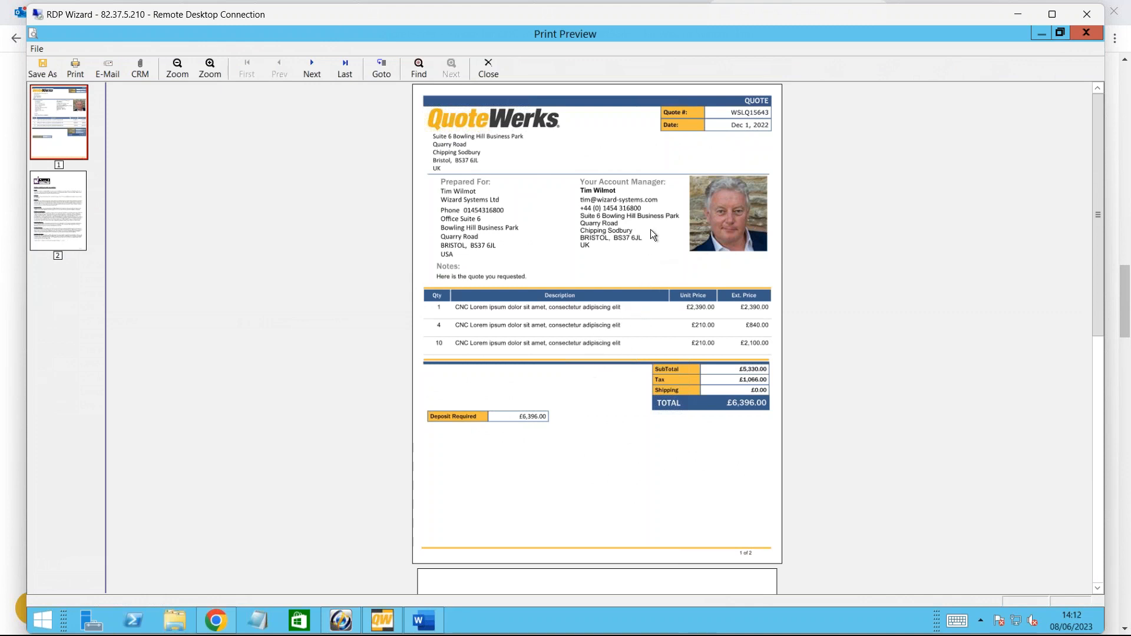
click(495, 75)
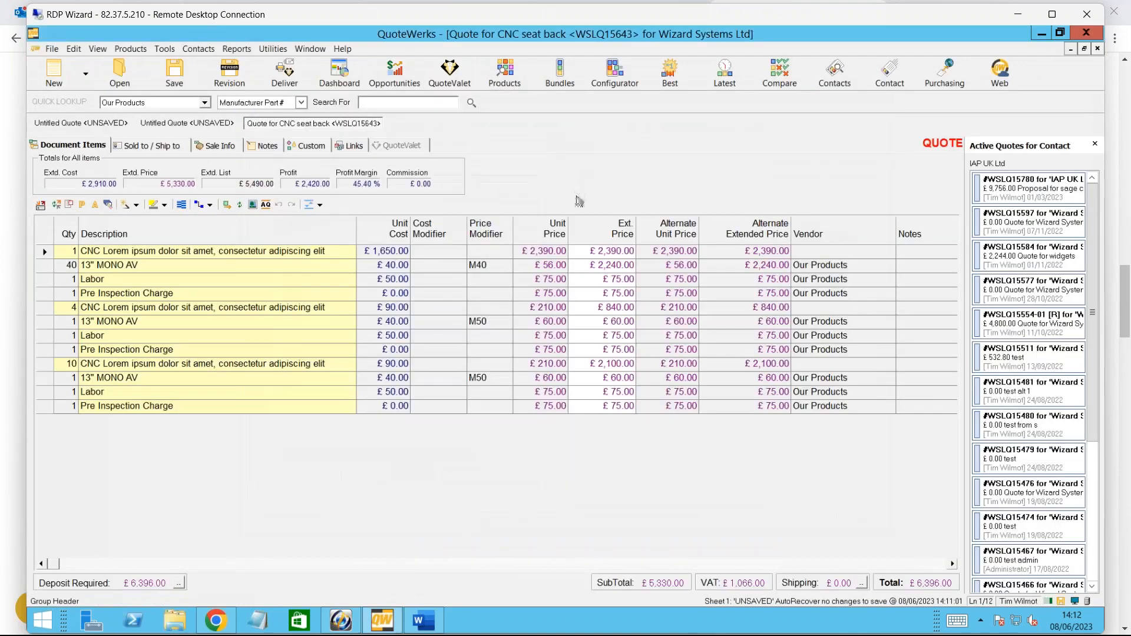
click(582, 251)
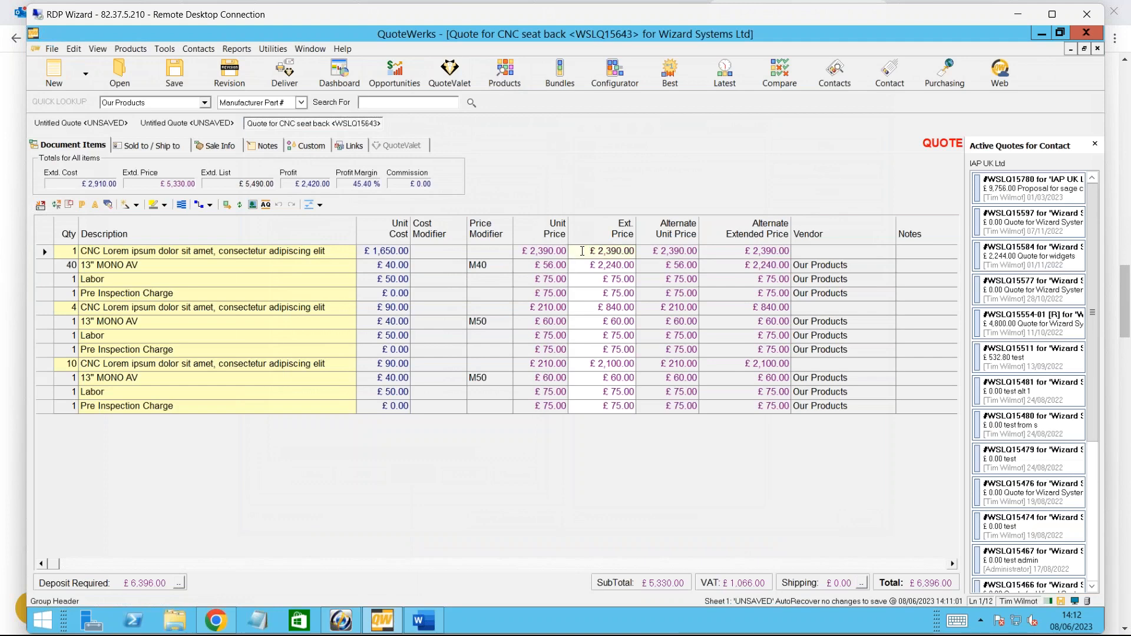